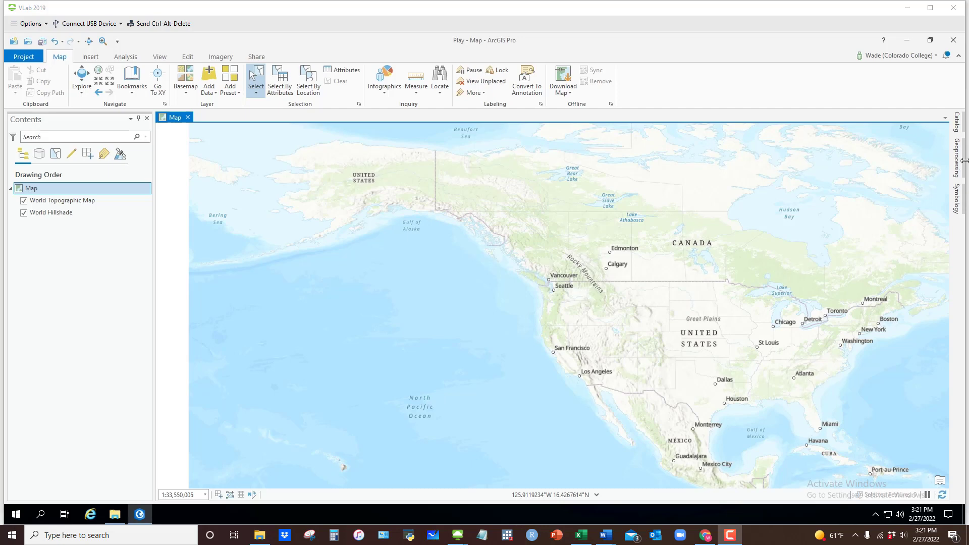
- Drag tracts10.shp and urban10.shp from Data > Boundaryfiles in the Catalog onto the map
{"action": "left_click", "coordinate": [956, 122]}
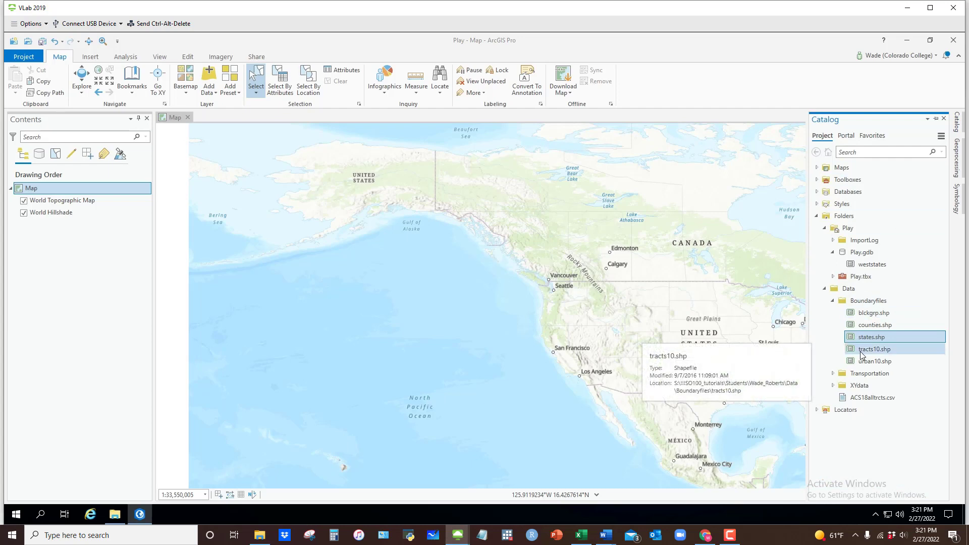
{"action": "left_click_drag", "start_coordinate": [861, 355], "coordinate": [703, 348]}
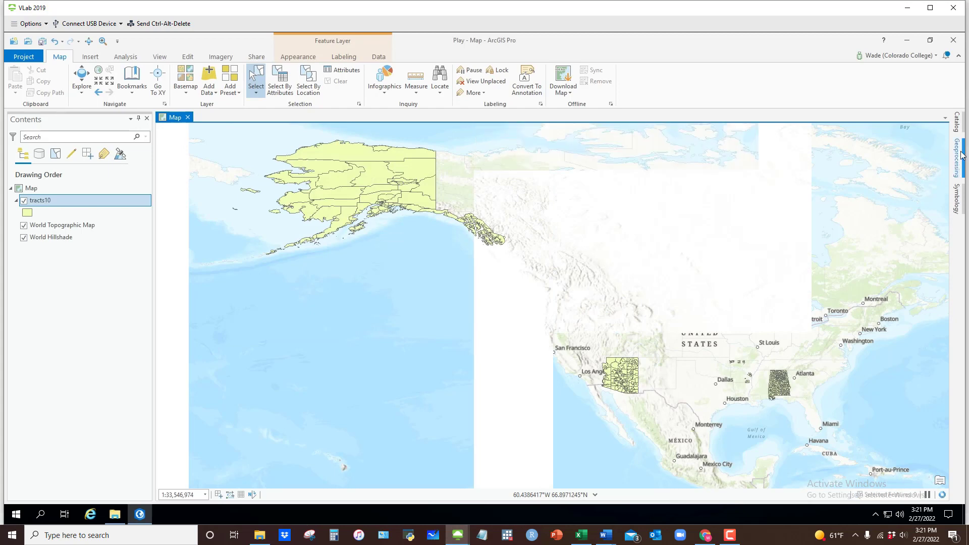
{"action": "left_click", "coordinate": [956, 122]}
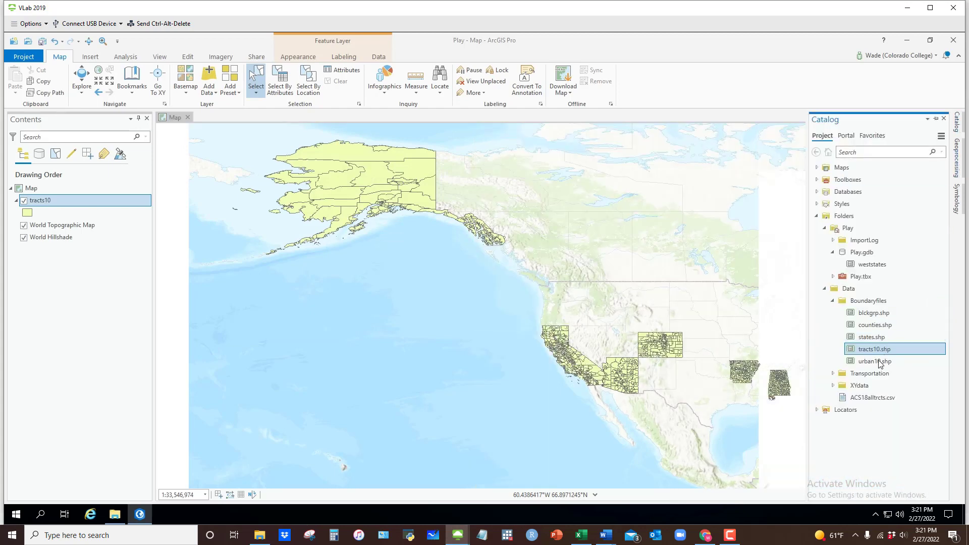
{"action": "mouse_move", "coordinate": [875, 360]}
{"action": "left_mouse_down"}
{"action": "mouse_move", "coordinate": [884, 363]}
{"action": "mouse_move", "coordinate": [670, 357]}
{"action": "left_mouse_up"}
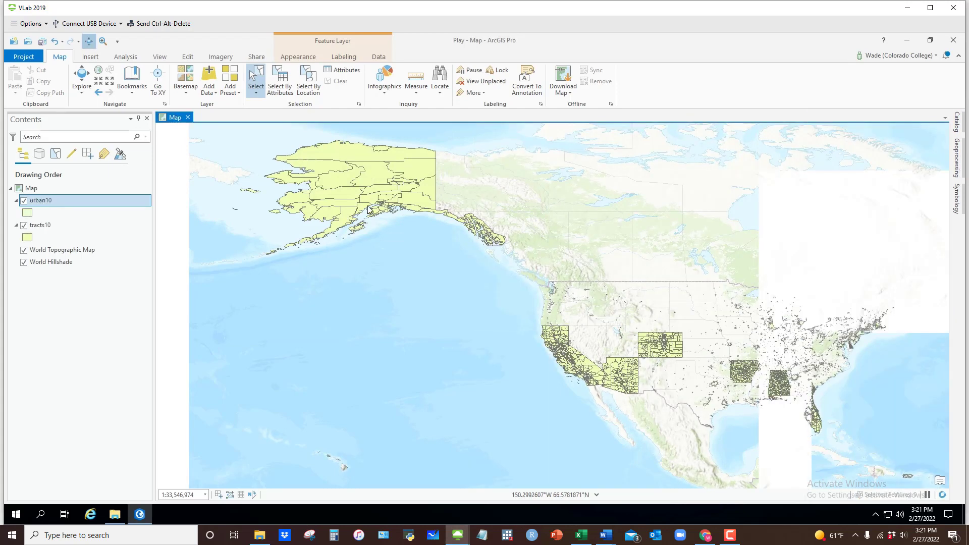
- Zoom in on Denver and label the urban10 areas with their names, keeping urban10 visible
{"action": "scroll", "coordinate": [667, 346], "scroll_direction": "up", "scroll_amount": 3}
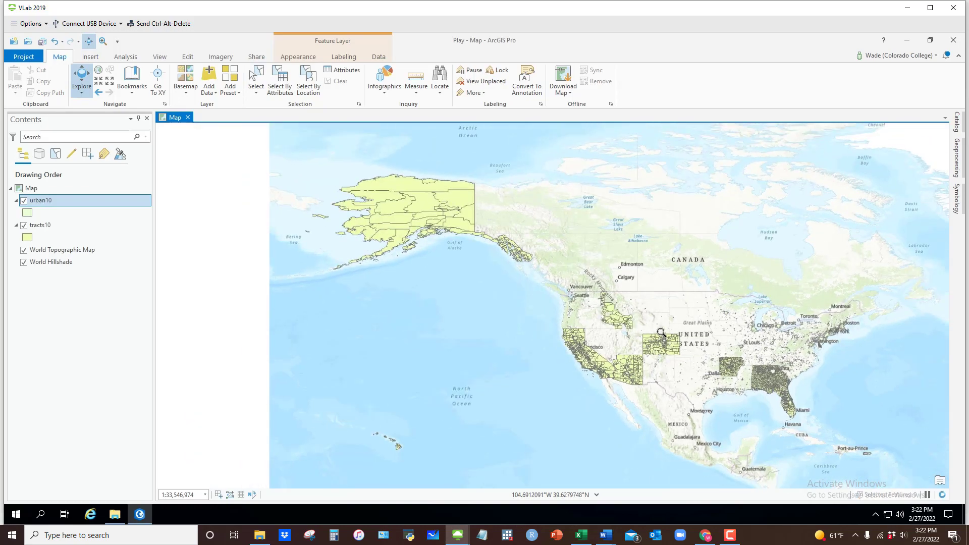
{"action": "scroll", "coordinate": [667, 391], "scroll_direction": "up", "scroll_amount": 6}
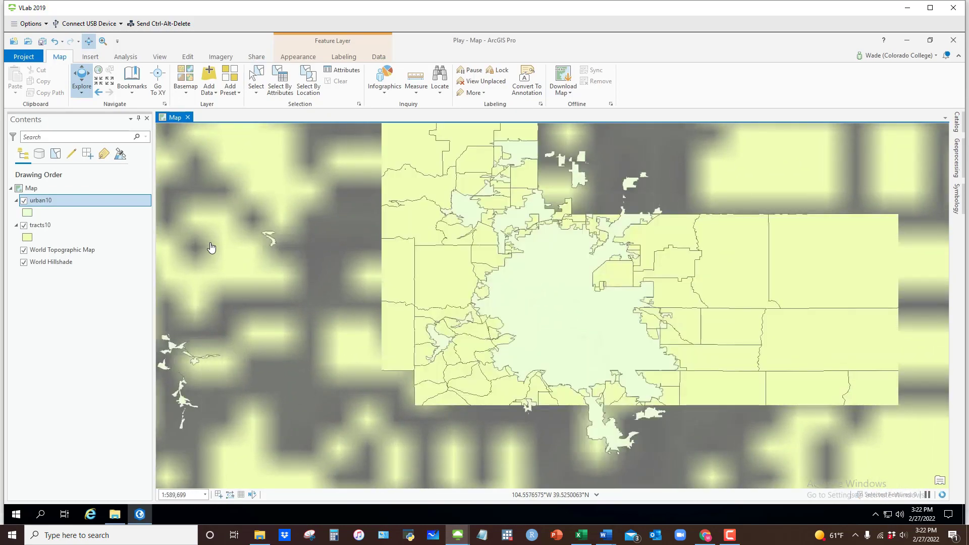
{"action": "right_click", "coordinate": [50, 201]}
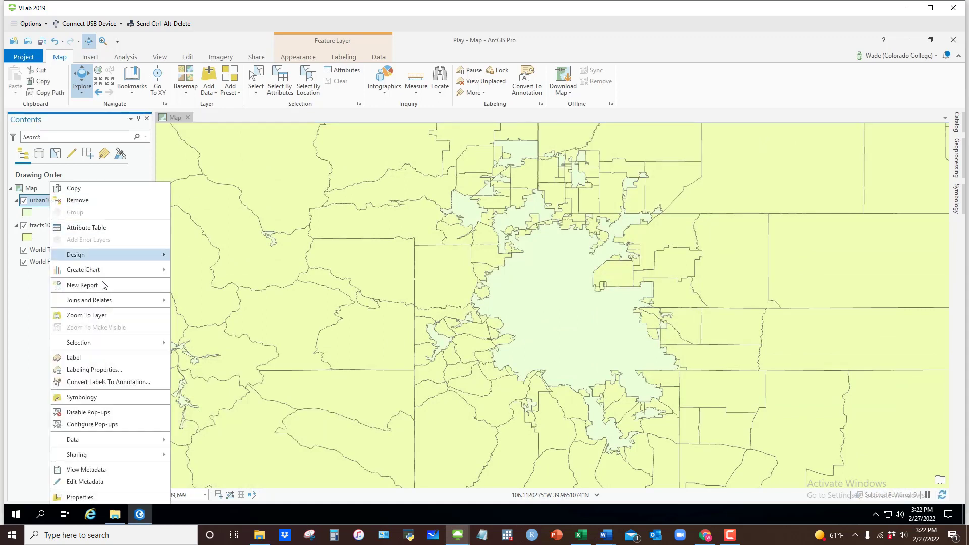
{"action": "left_click", "coordinate": [86, 359]}
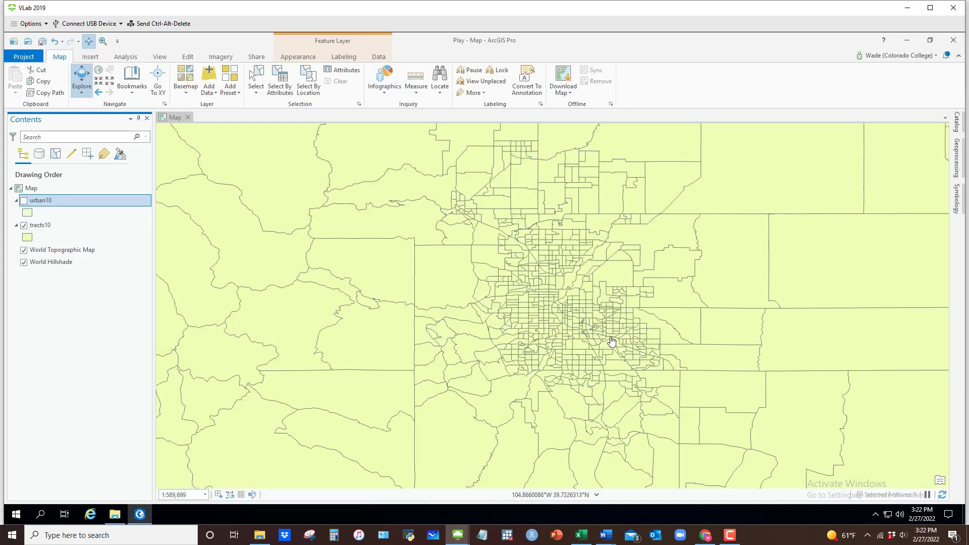
{"action": "left_click", "coordinate": [24, 200]}
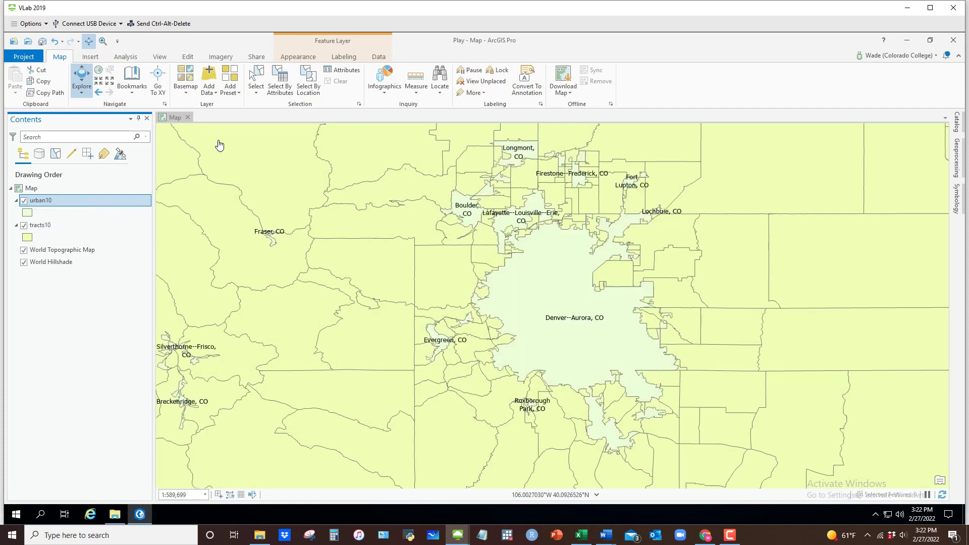
- Select the Denver--Aurora urban area polygon and launch Select Layer By Location
{"action": "left_click", "coordinate": [257, 74]}
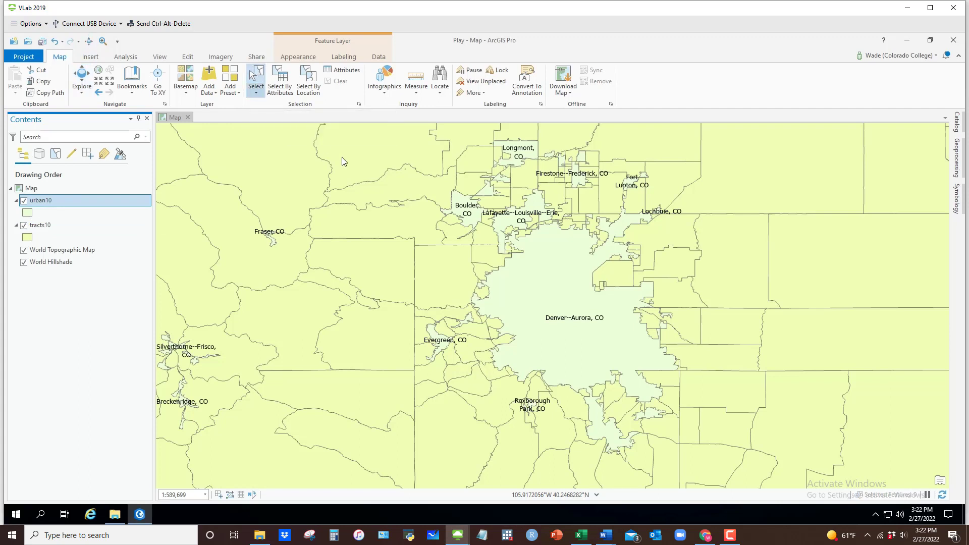
{"action": "left_click", "coordinate": [558, 301]}
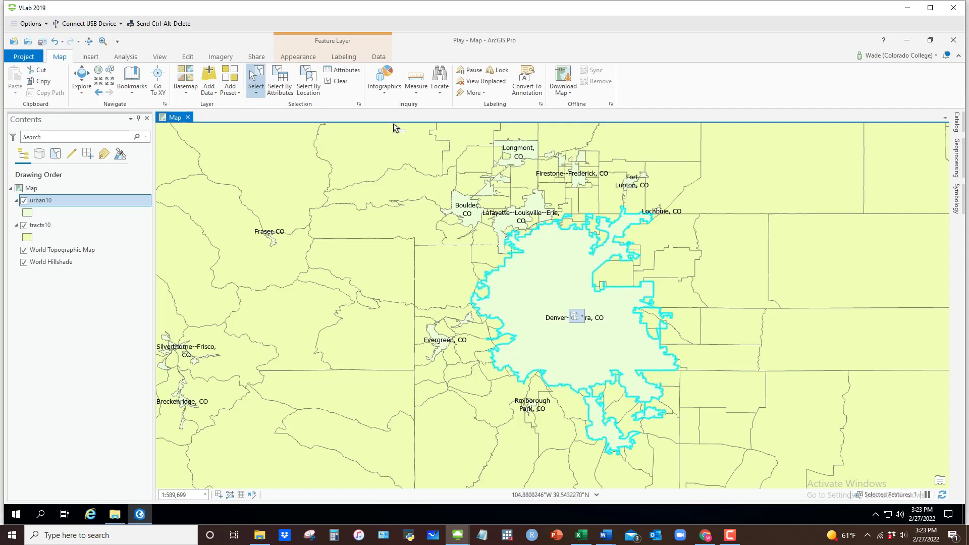
{"action": "left_click", "coordinate": [309, 80]}
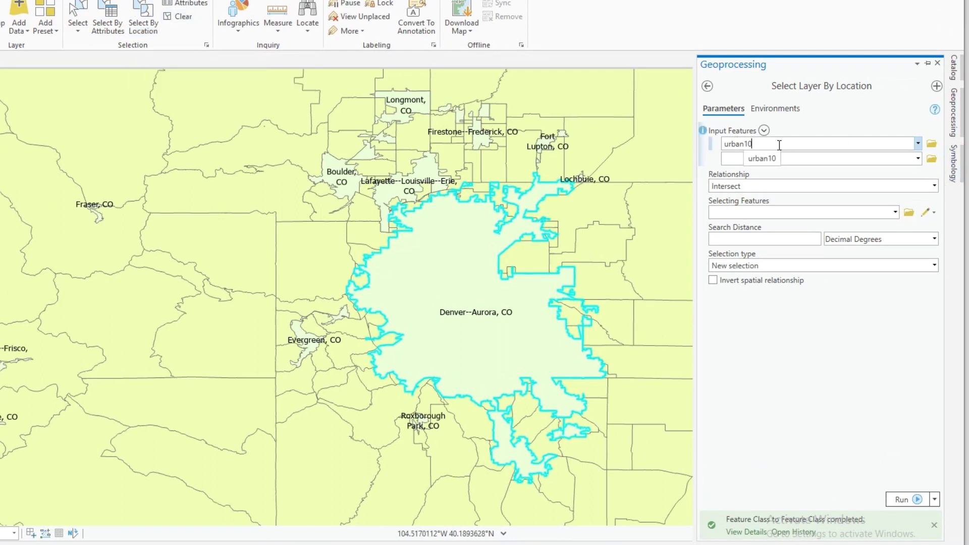
- Set Input Features to tracts10 and Selecting Features to urban10
{"action": "left_click", "coordinate": [918, 143]}
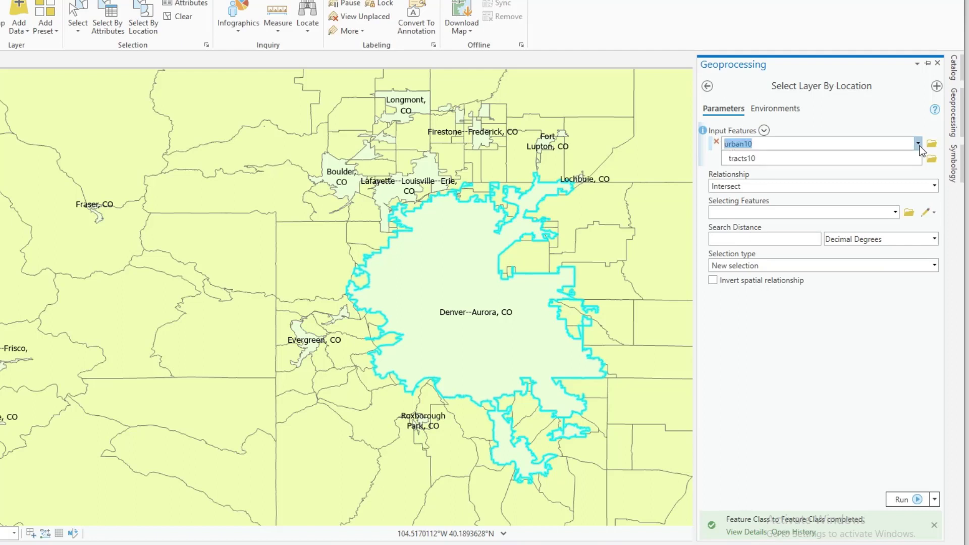
{"action": "left_click", "coordinate": [793, 176]}
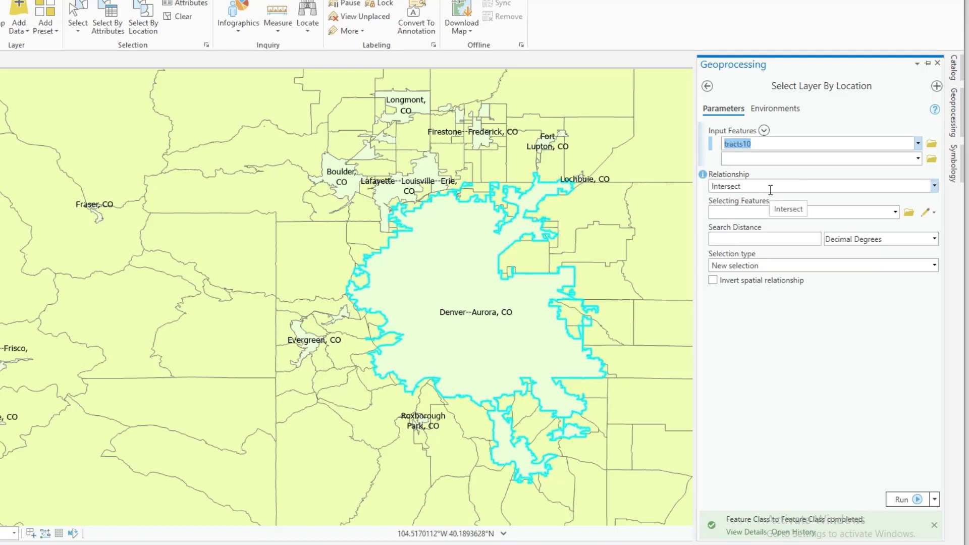
{"action": "left_click", "coordinate": [895, 213]}
{"action": "left_click", "coordinate": [868, 226]}
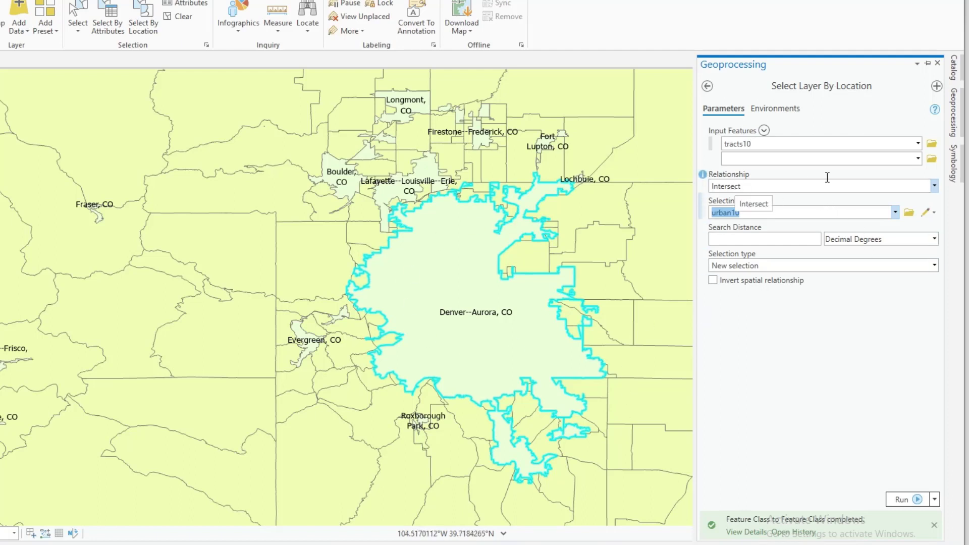
- Choose the Intersect relationship and run the tool to select intersecting tracts10 tracts
{"action": "left_click", "coordinate": [934, 186]}
{"action": "scroll", "coordinate": [858, 280], "scroll_direction": "down", "scroll_amount": 1}
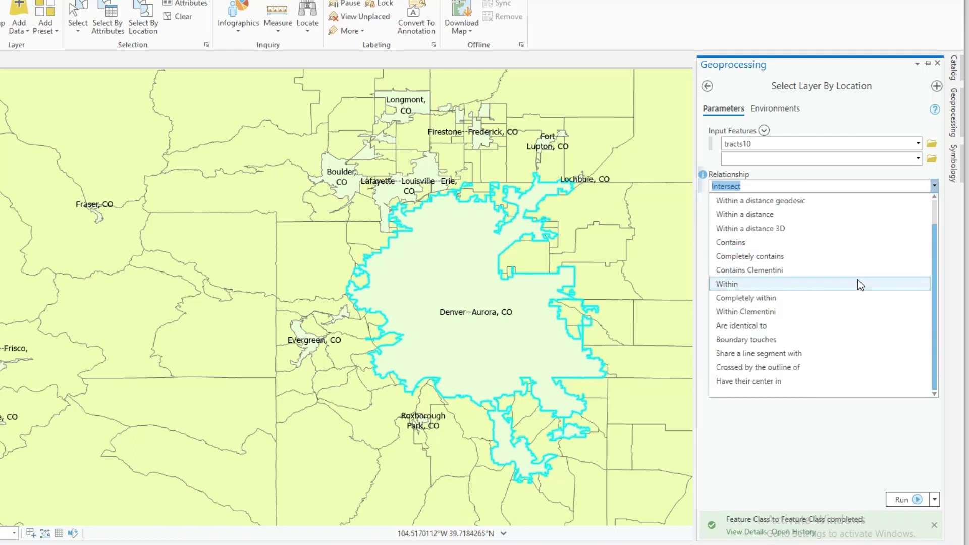
{"action": "scroll", "coordinate": [858, 284], "scroll_direction": "up", "scroll_amount": 1}
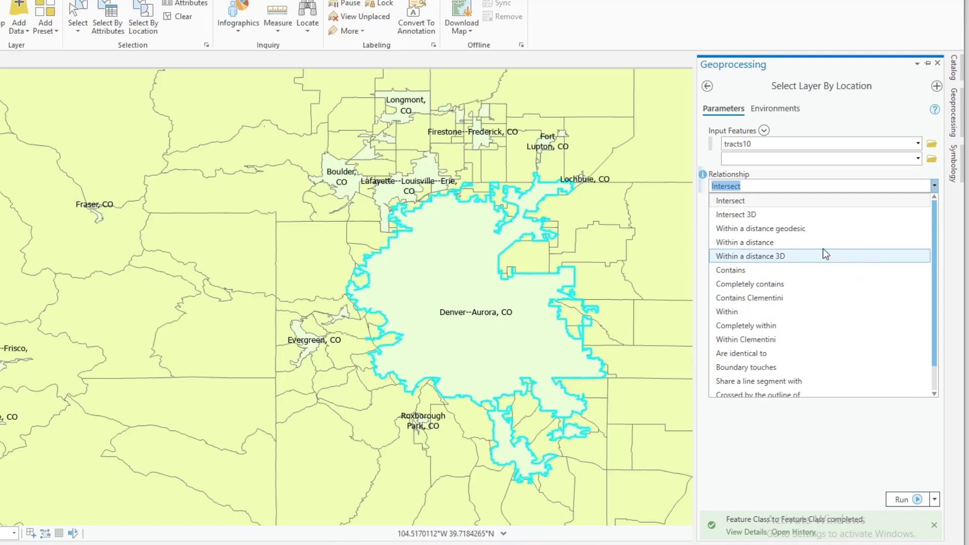
{"action": "scroll", "coordinate": [828, 316], "scroll_direction": "down", "scroll_amount": 1}
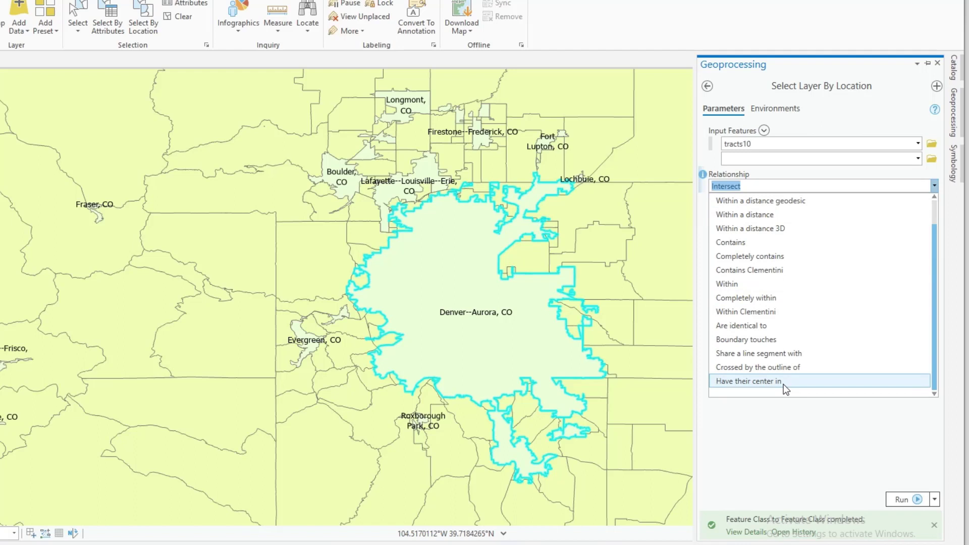
{"action": "scroll", "coordinate": [783, 382], "scroll_direction": "up", "scroll_amount": 1}
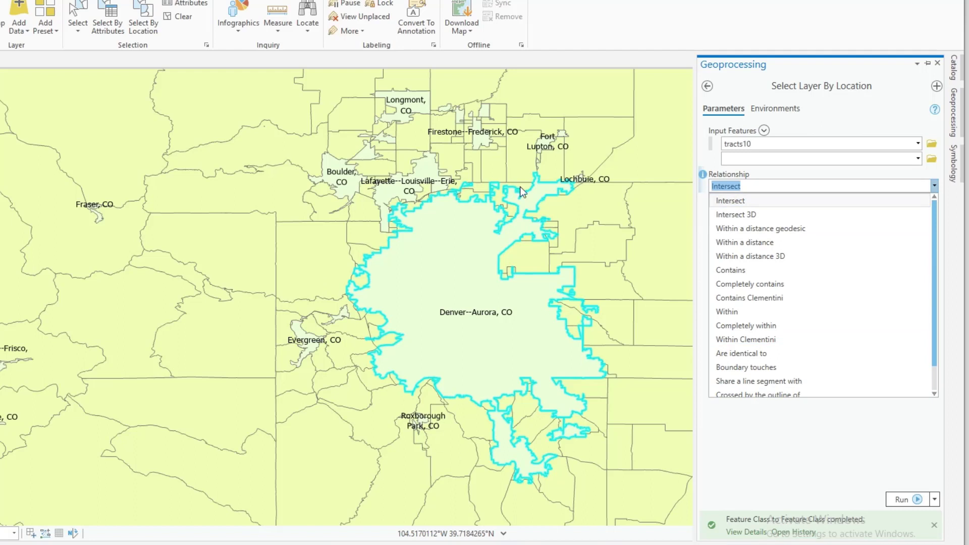
{"action": "left_click", "coordinate": [746, 201]}
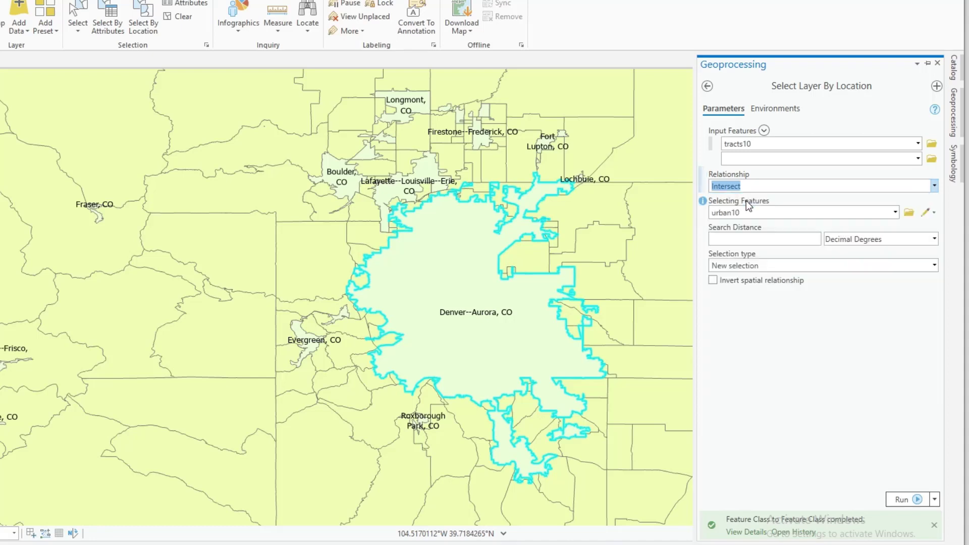
{"action": "left_click", "coordinate": [912, 498]}
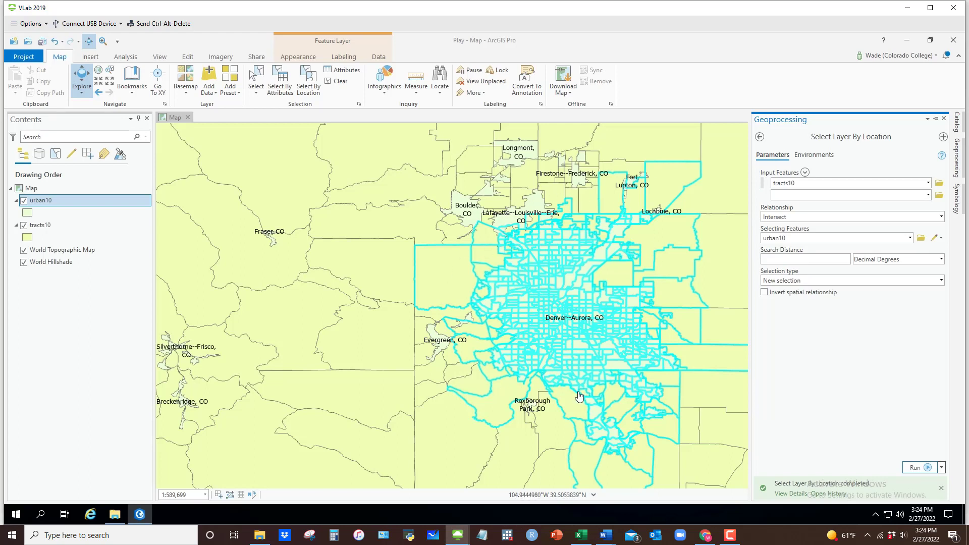
- Deselect outlying tracts, including Fort Lupton, an eastern tract and several southern ones
{"action": "left_click", "coordinate": [24, 201]}
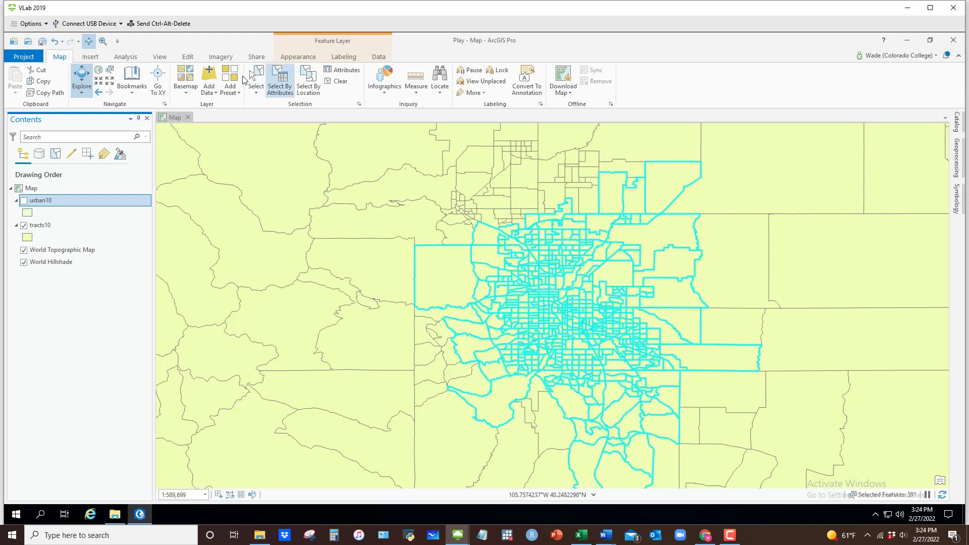
{"action": "left_click", "coordinate": [24, 200]}
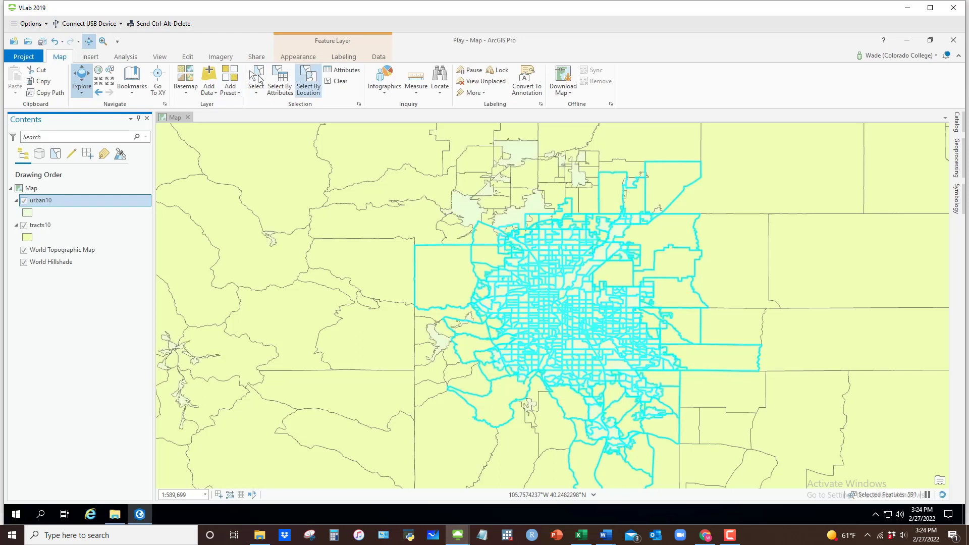
{"action": "left_click", "coordinate": [257, 75]}
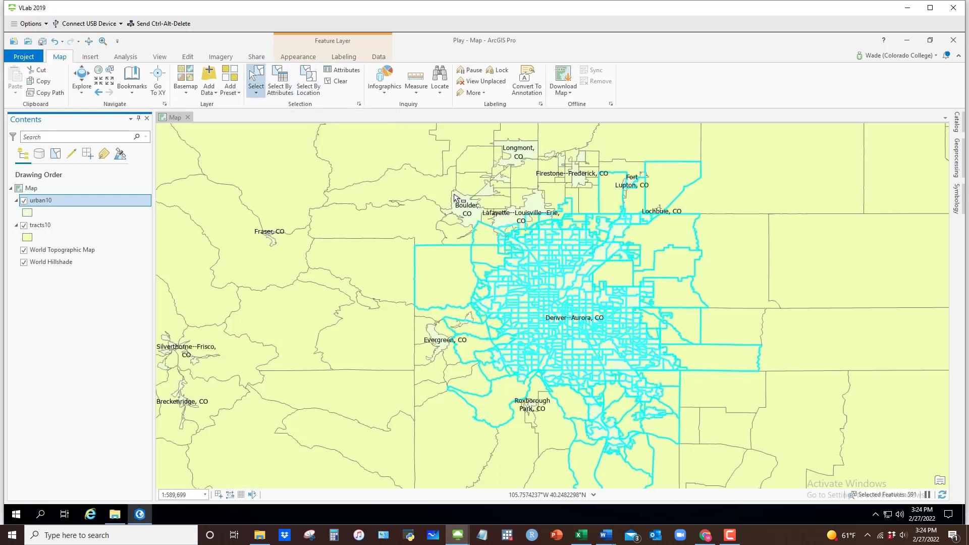
{"action": "left_click", "coordinate": [444, 273], "text": "ctrl"}
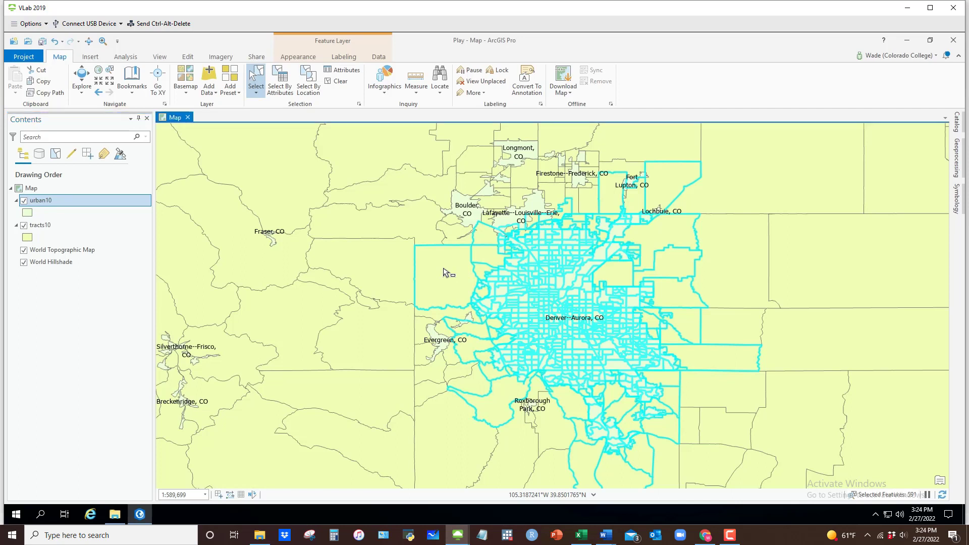
{"action": "left_click", "coordinate": [672, 177], "text": "ctrl"}
{"action": "left_click", "coordinate": [742, 360], "text": "ctrl"}
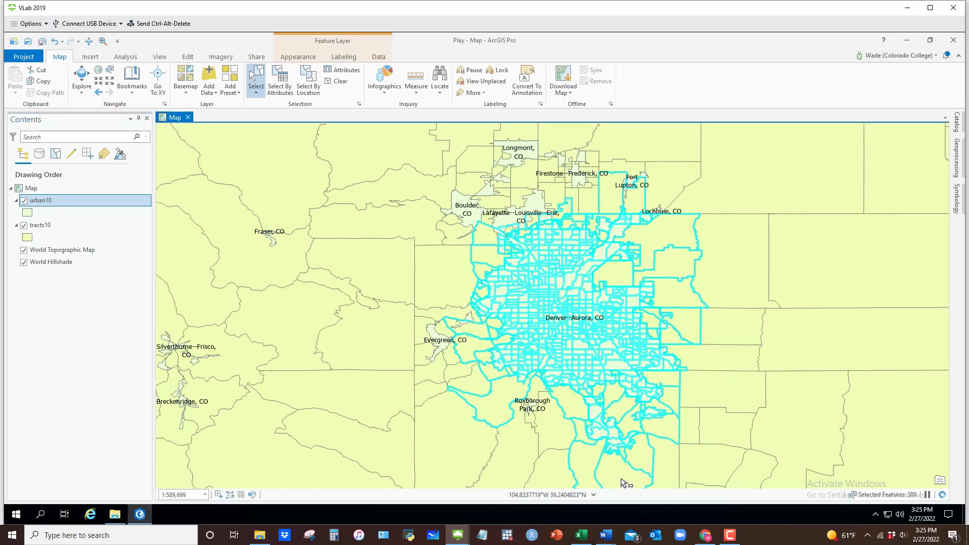
{"action": "left_click", "coordinate": [588, 473], "text": "ctrl"}
{"action": "left_click", "coordinate": [495, 419], "text": "ctrl"}
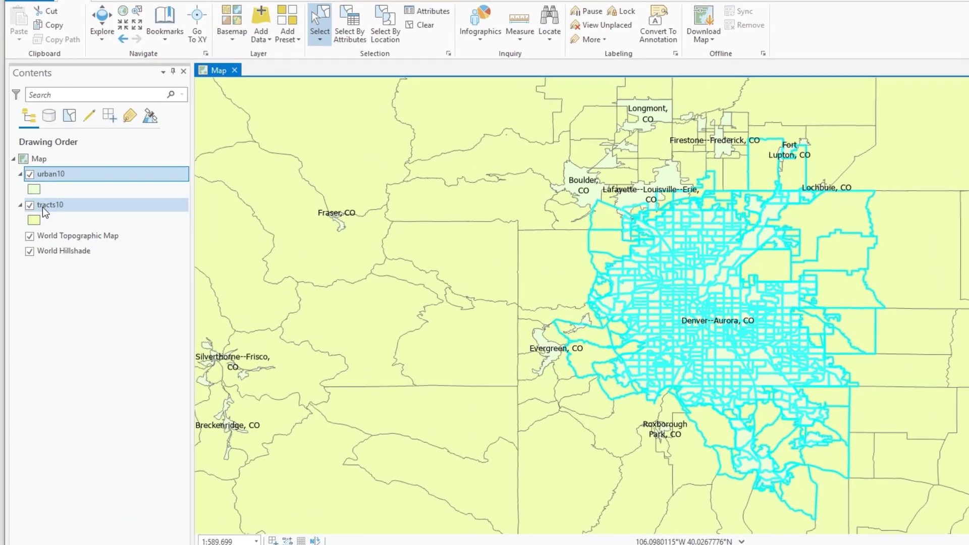
- Export the selected tracts10 features to a new feature class named dentrcts in Play.gdb
{"action": "right_click", "coordinate": [43, 207]}
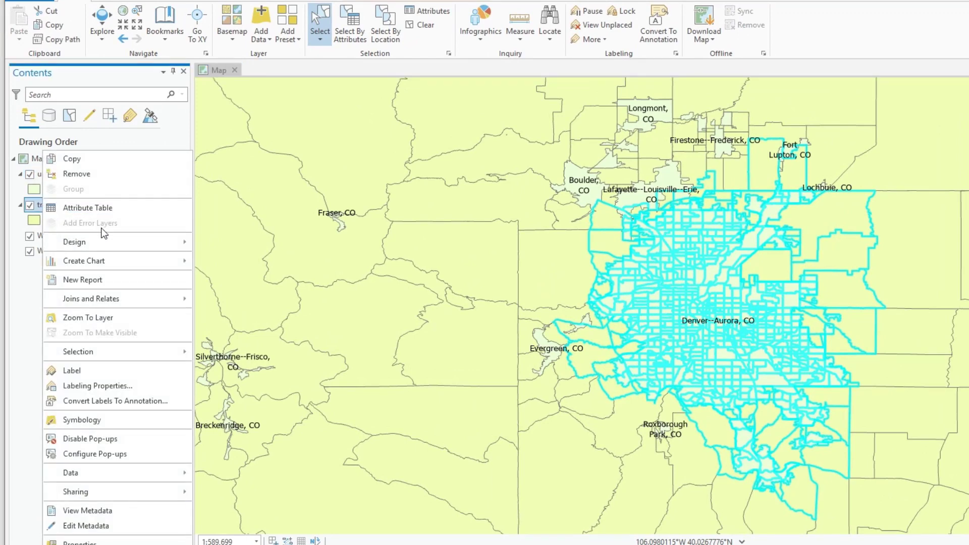
{"action": "left_click", "coordinate": [190, 475]}
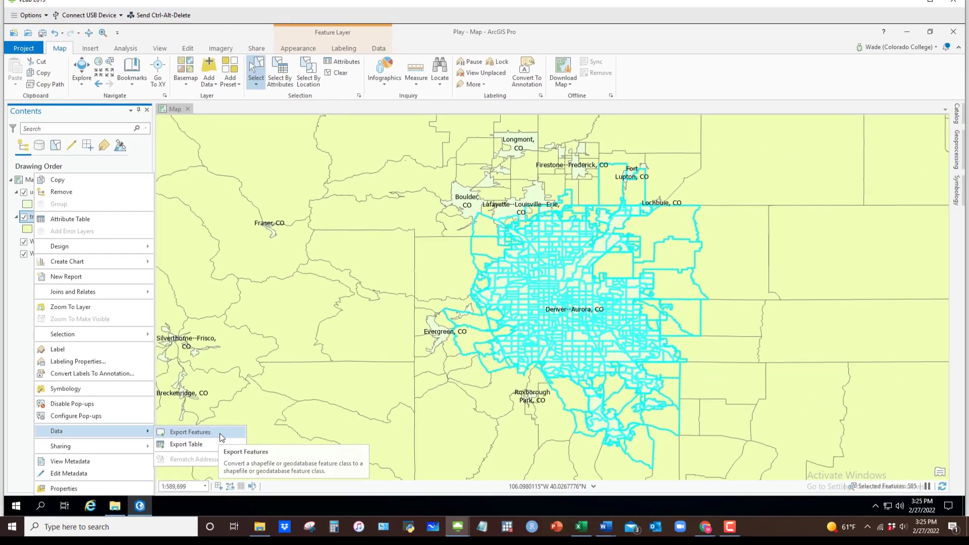
{"action": "left_click", "coordinate": [219, 432]}
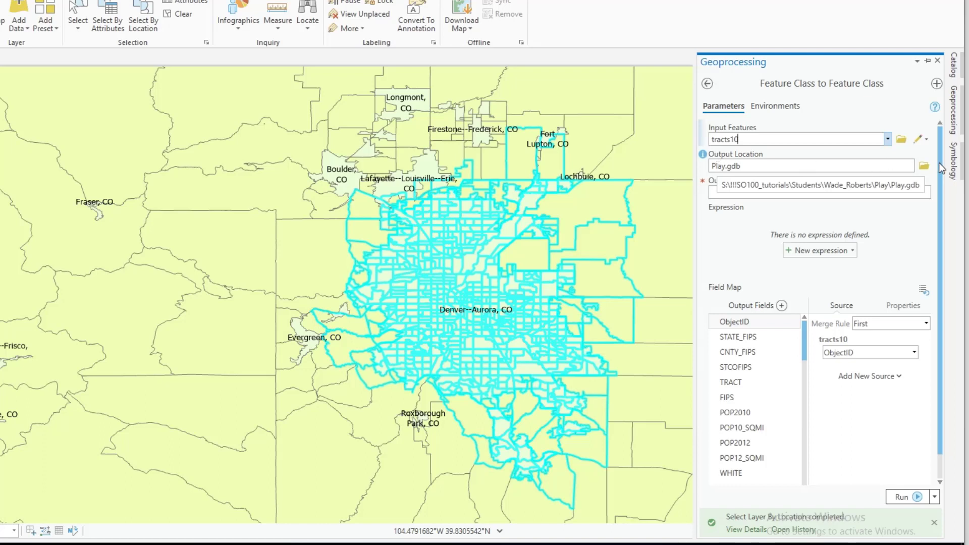
{"action": "left_click", "coordinate": [757, 189]}
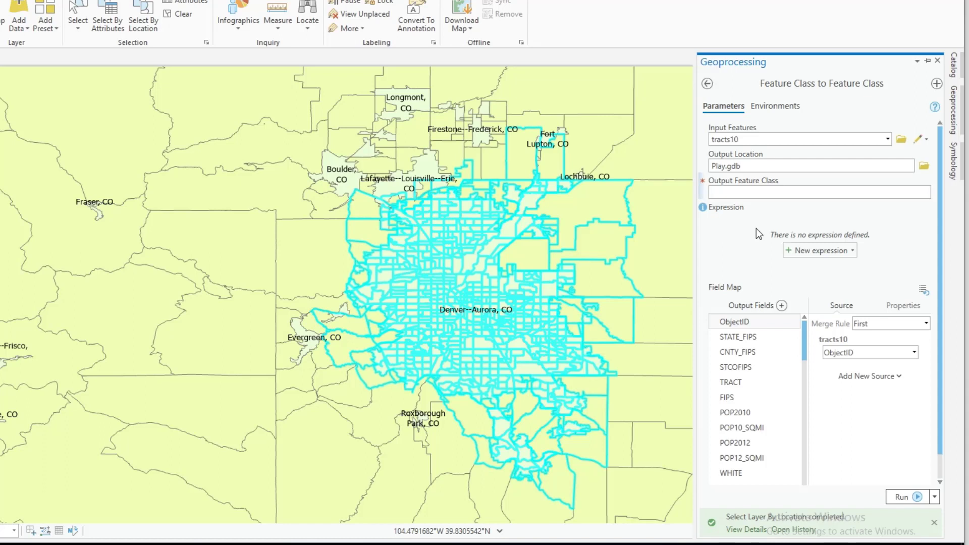
{"action": "type", "text": "dentrcts"}
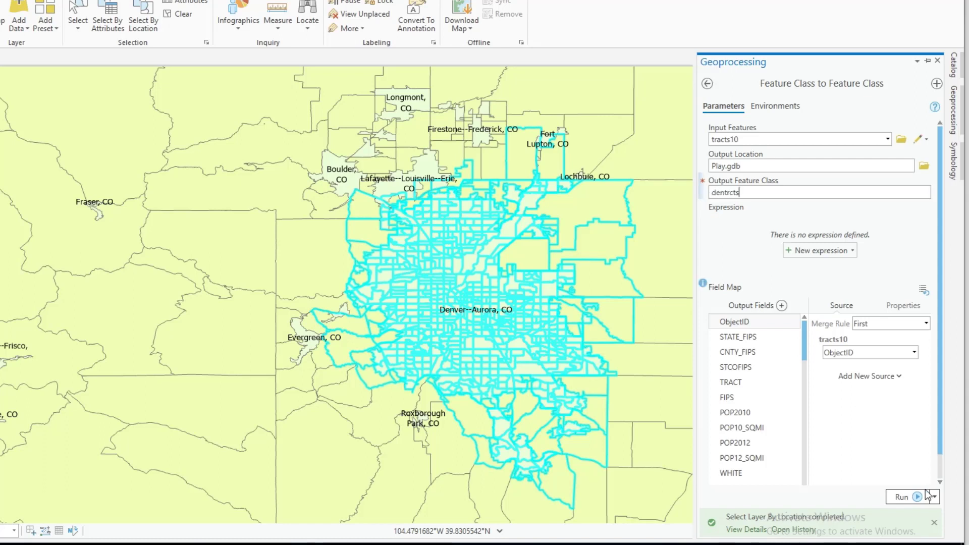
{"action": "left_click", "coordinate": [902, 497]}
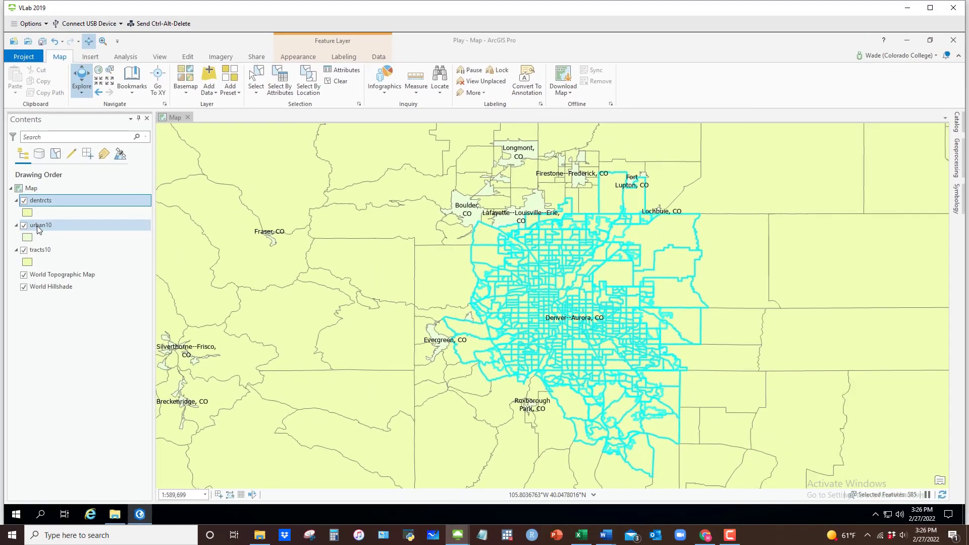
- Remove the urban10 and tracts10 layers from the Contents pane
{"action": "right_click", "coordinate": [33, 224]}
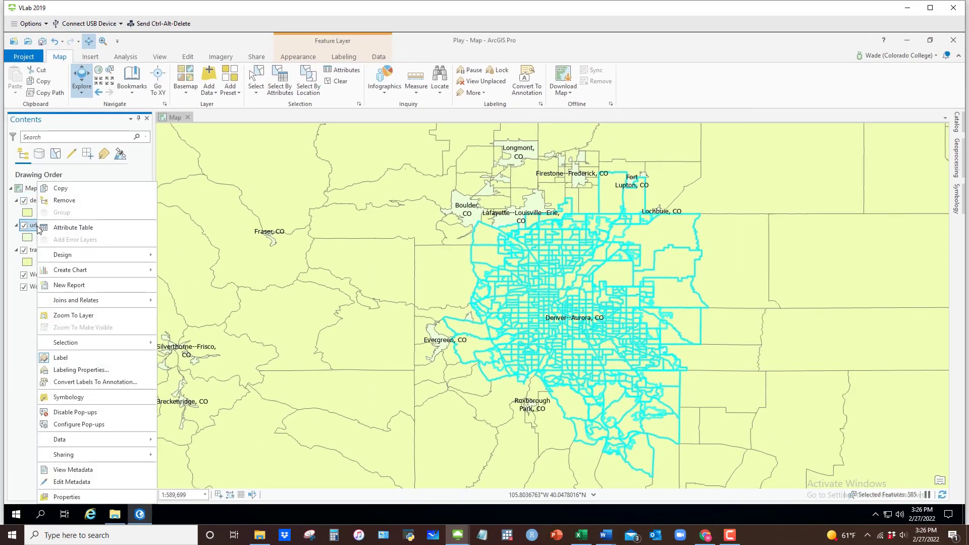
{"action": "left_click", "coordinate": [57, 201]}
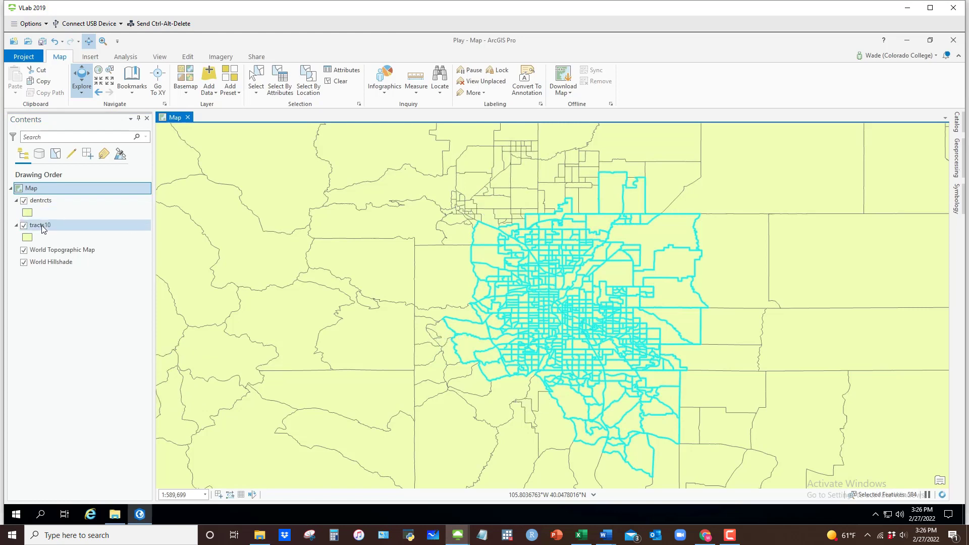
{"action": "right_click", "coordinate": [42, 228]}
{"action": "left_click", "coordinate": [56, 201]}
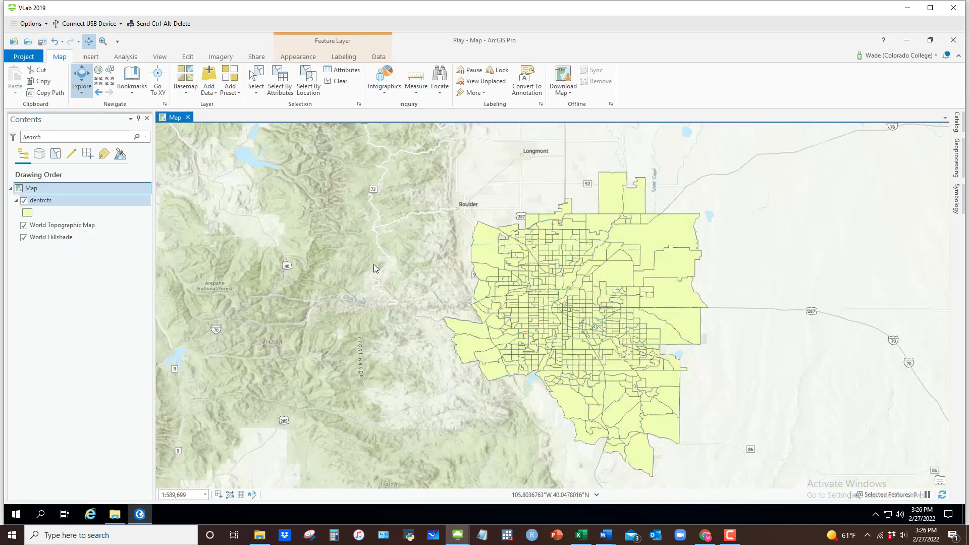